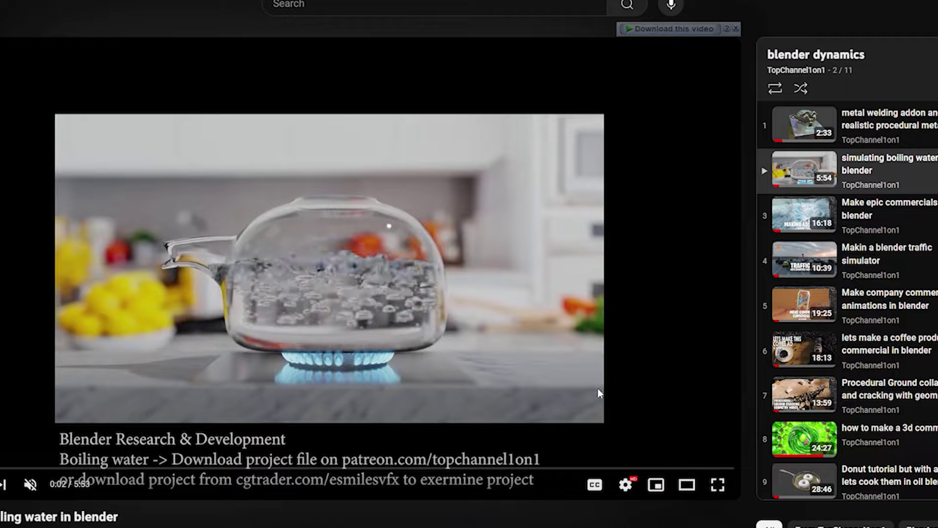
Play the commercial and ground-collapse playlist videos in turn, ending on item 11, Blender Digital dissolve
click(894, 226)
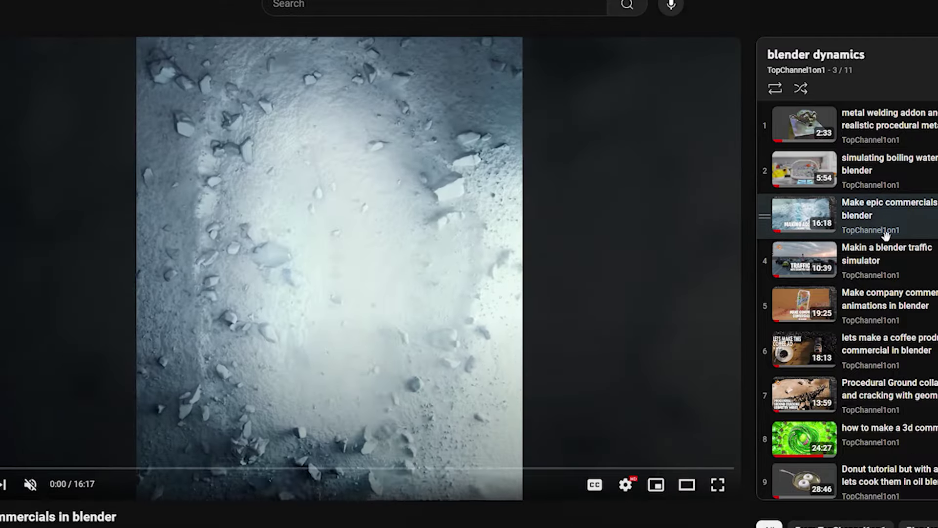
click(894, 293)
click(897, 291)
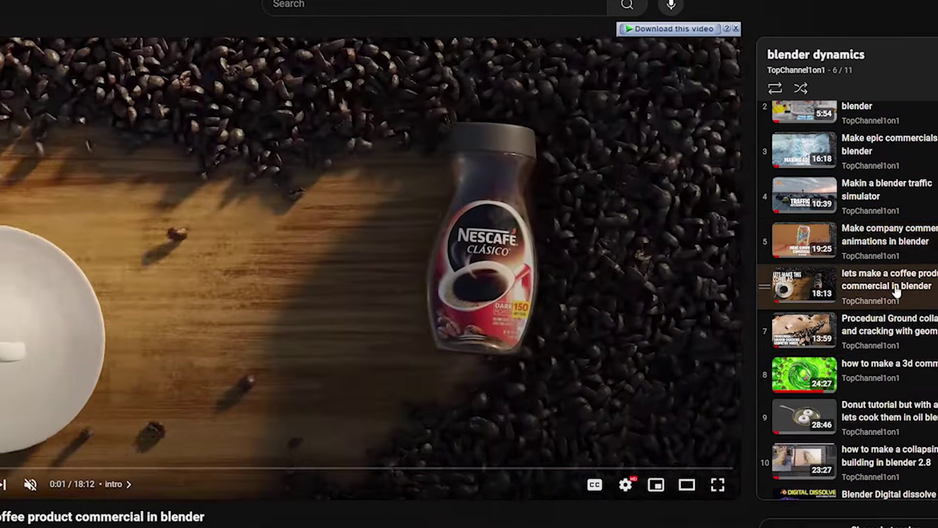
click(894, 336)
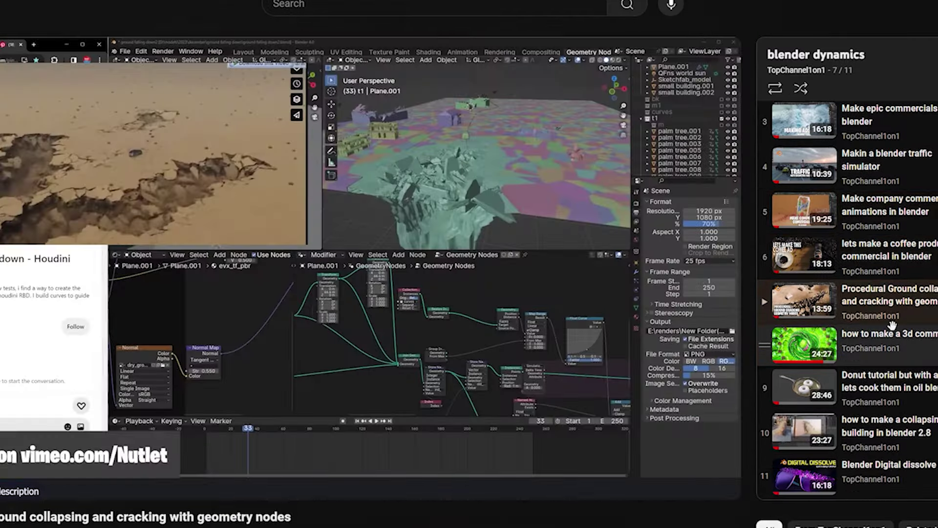
click(896, 325)
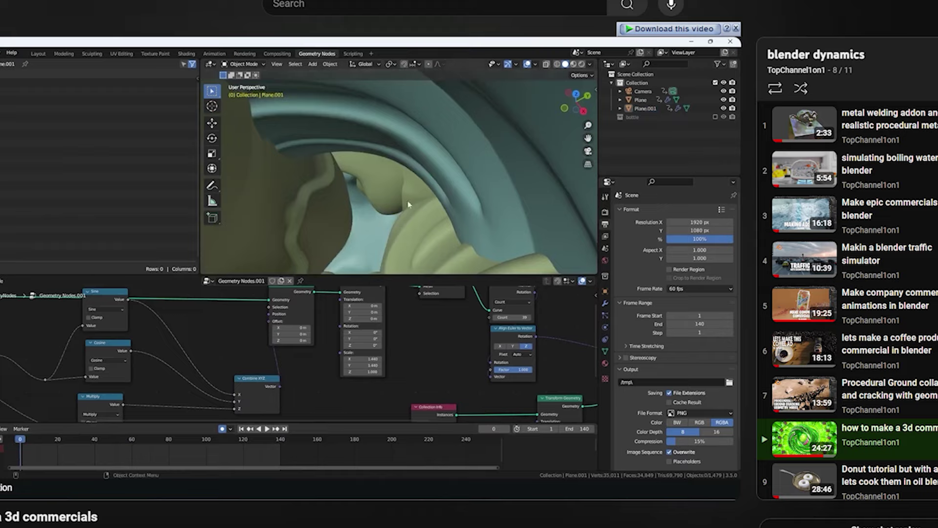
click(862, 481)
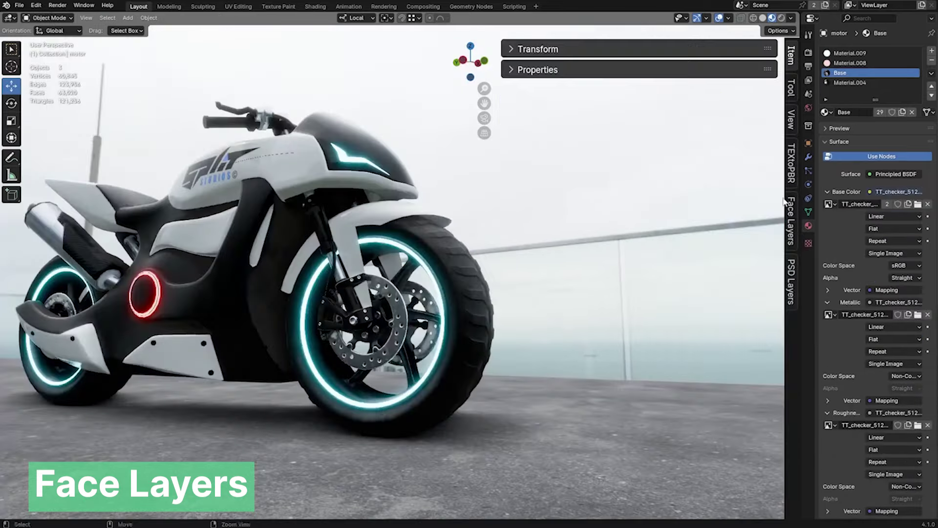
Scan the motorbike mesh for errors from the Face Layers panel
click(785, 201)
click(550, 71)
click(608, 122)
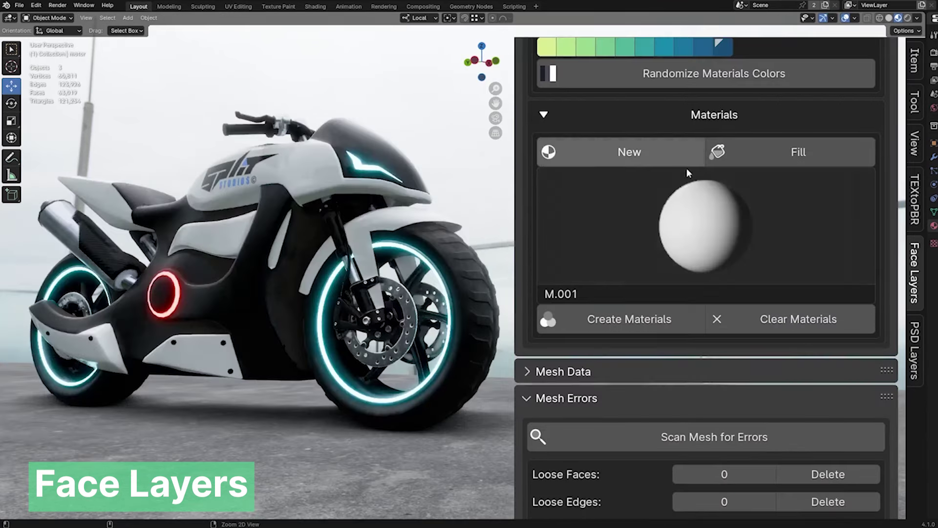
Fill the face layers with Principled BSDF Material.001 in random colours, then clear the materials
click(706, 225)
click(591, 341)
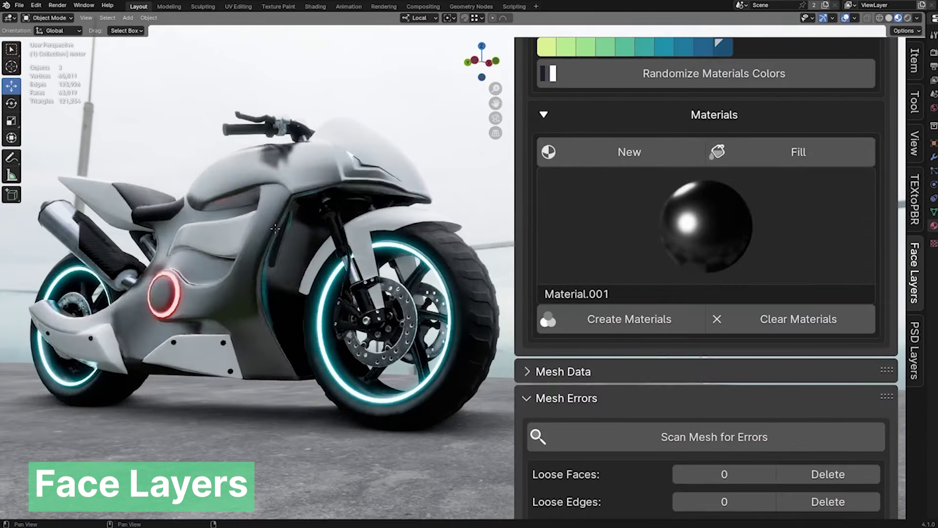
click(650, 333)
click(649, 337)
click(653, 357)
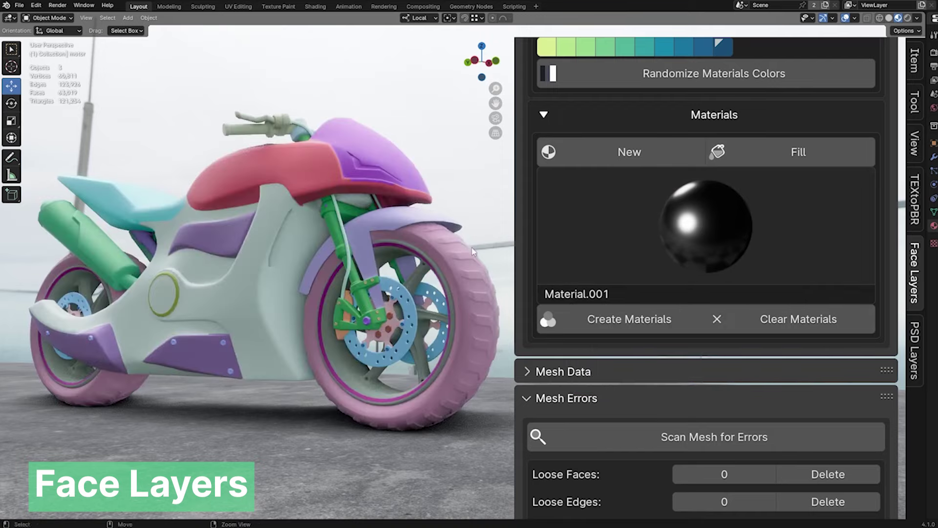
click(777, 334)
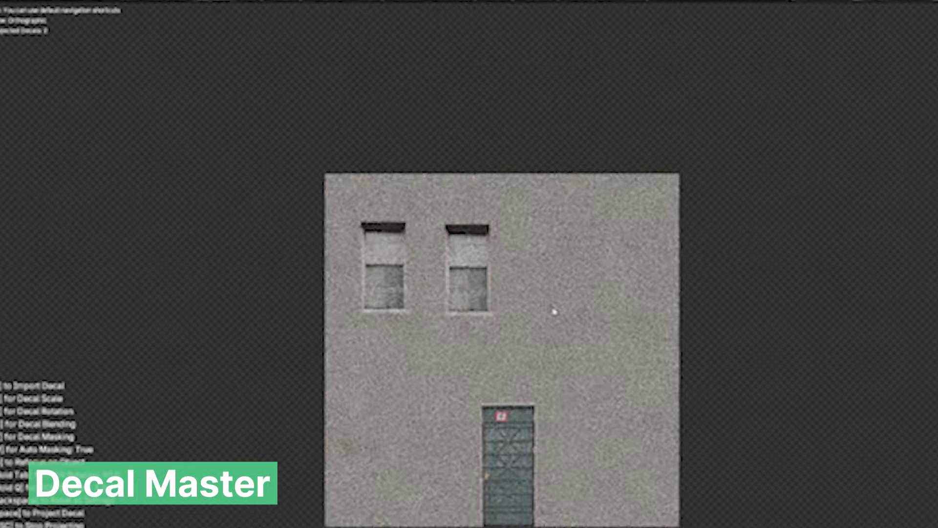
Scale the imported B-sign door decal onto the wall
key(s)
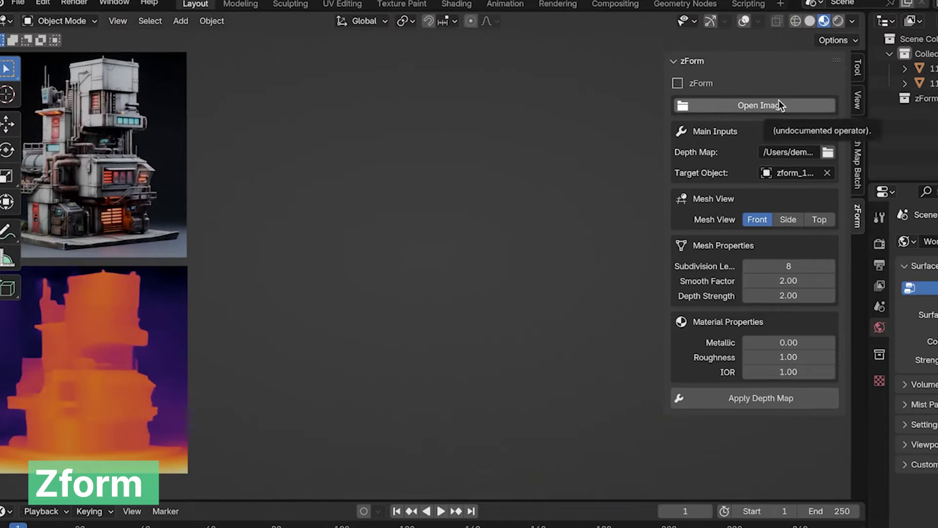
Open the building picture in zForm and displace its plane with the depth map
click(778, 105)
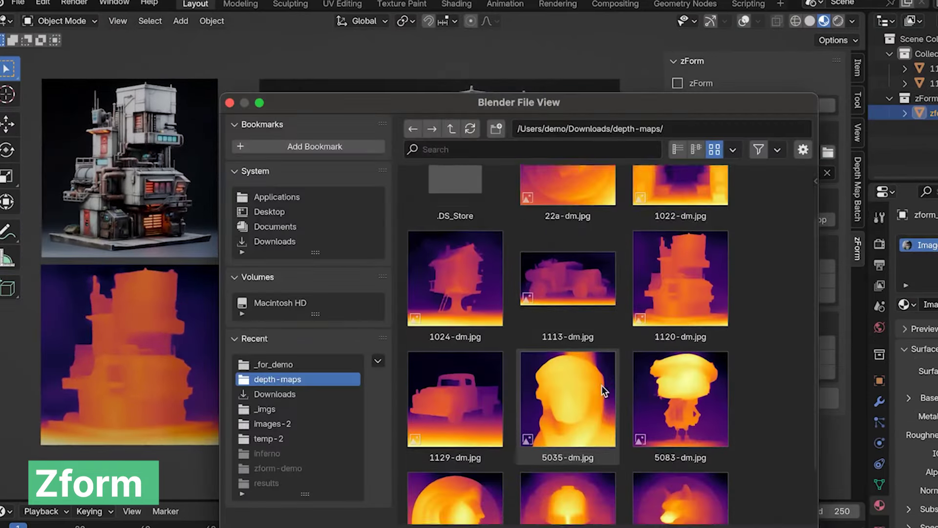
scroll(602, 385, up, 2)
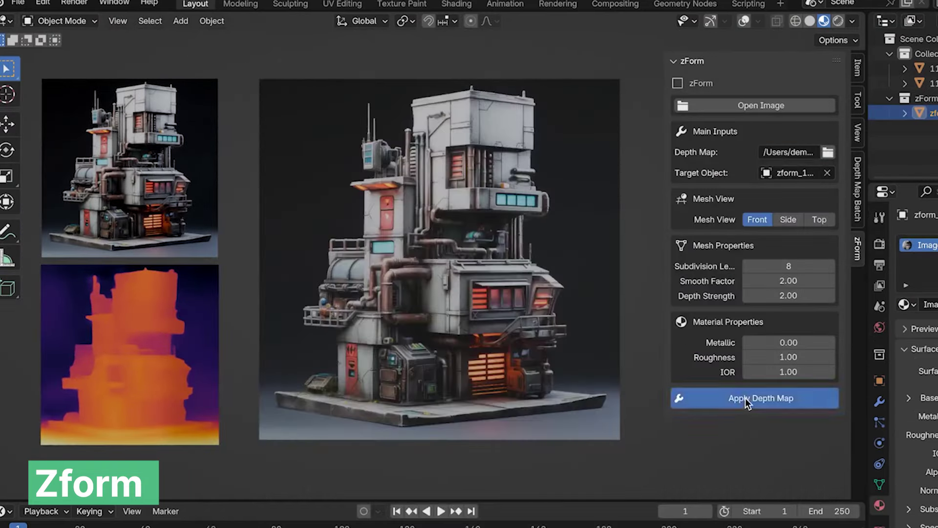
click(717, 398)
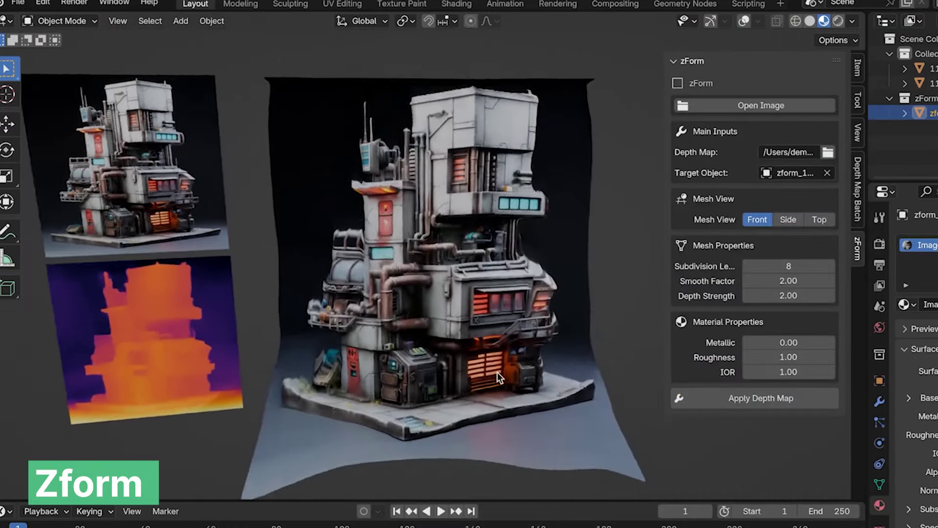
scroll(497, 372, up, 4)
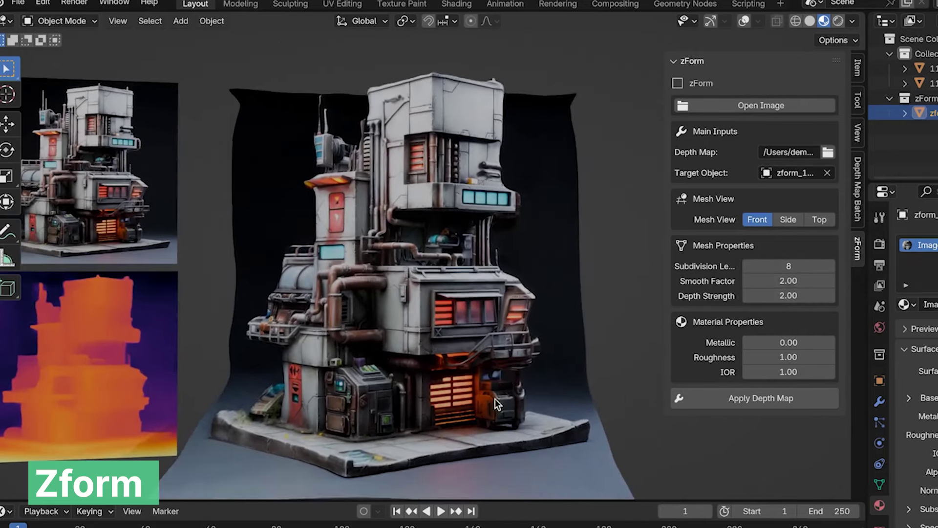
Set the Smooth Factor to 2 and load 5083.jpeg as the new source image
click(792, 279)
text(2)
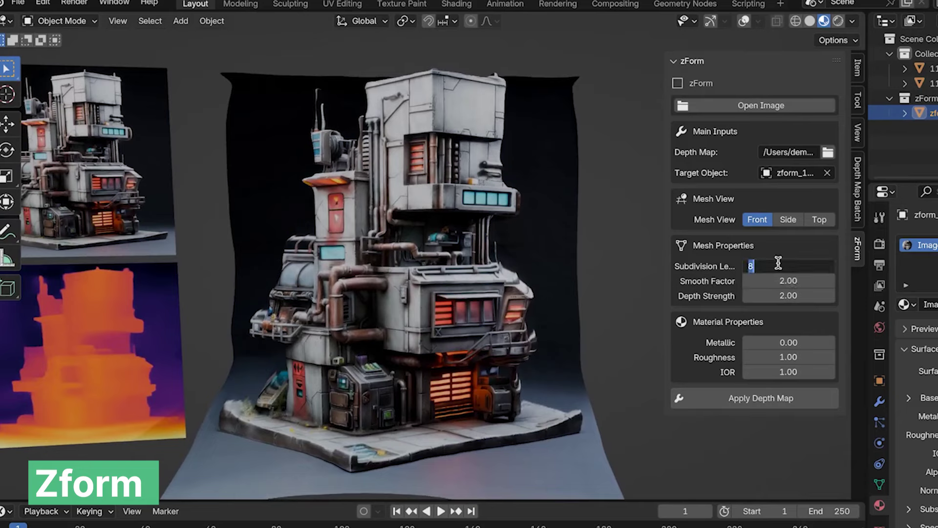
key(Return)
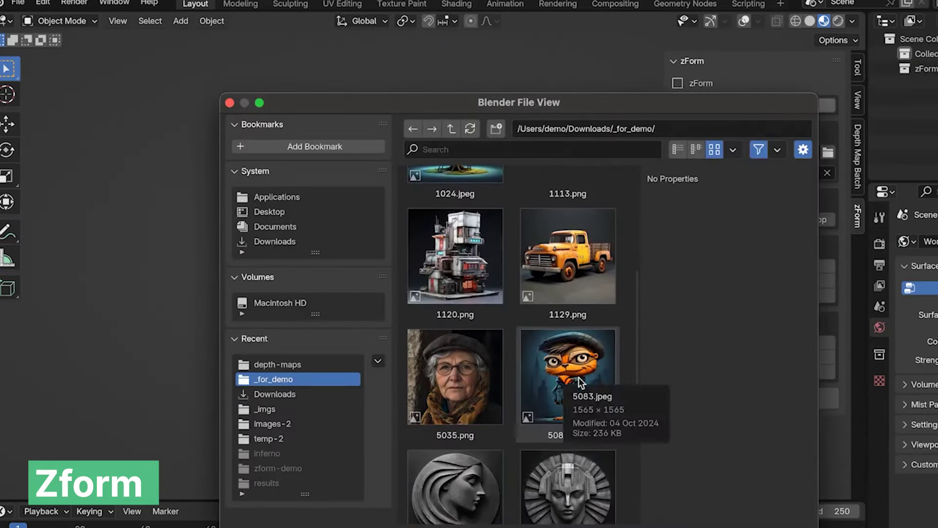
double_click(578, 377)
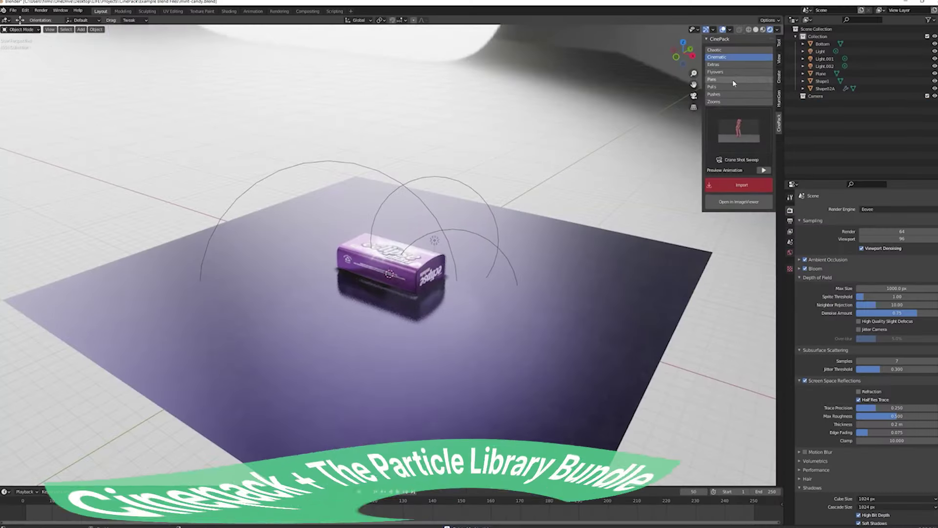
Add the Fly Over Zoom camera move and play it through the new camera
click(711, 133)
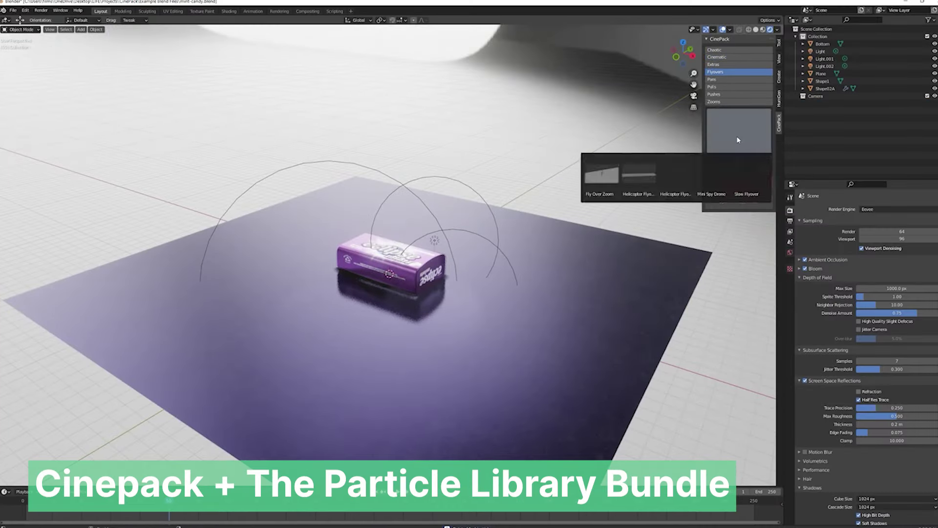
click(609, 176)
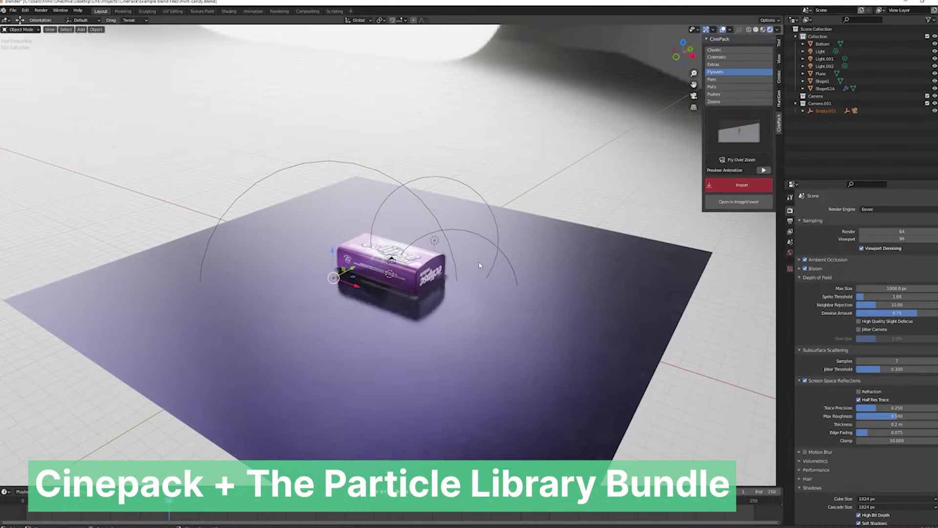
key(KP_0)
key(space)
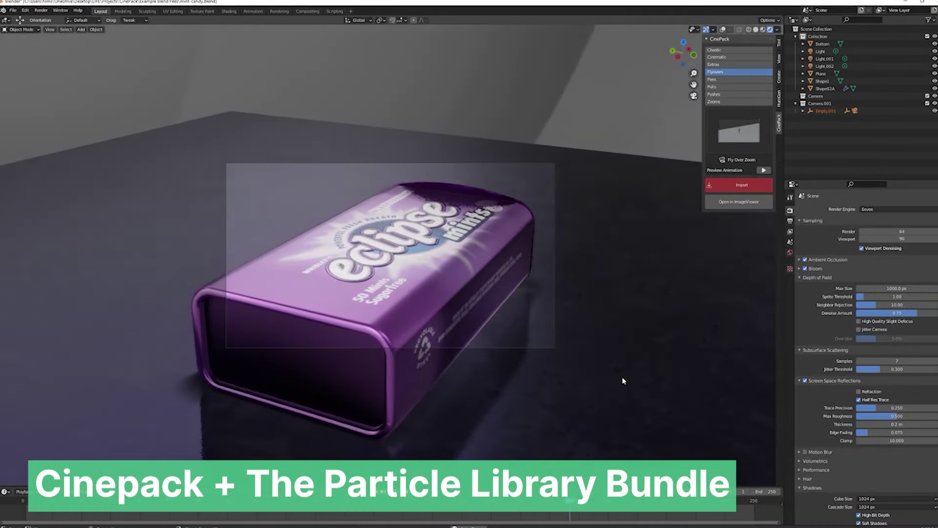
Open cinematic-moon.blend and import the Chaotic Space Camera Floating camera
click(12, 10)
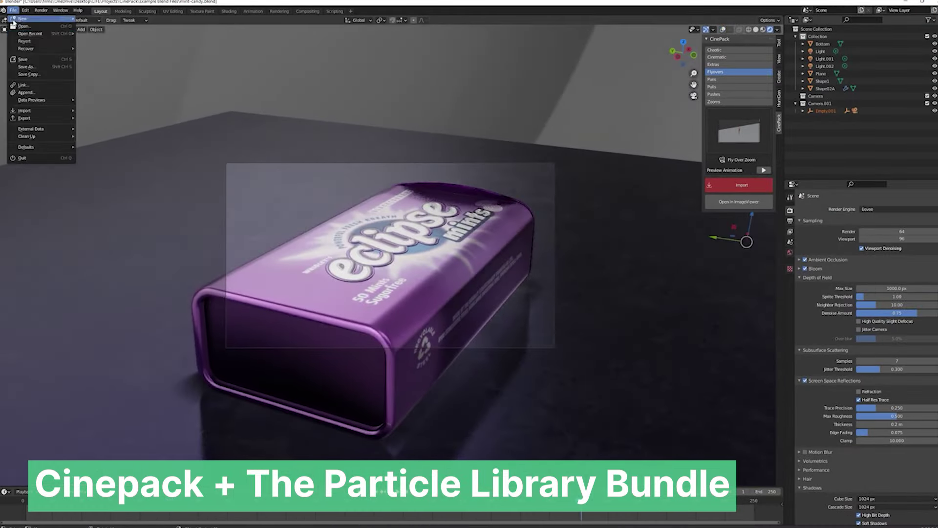
click(107, 48)
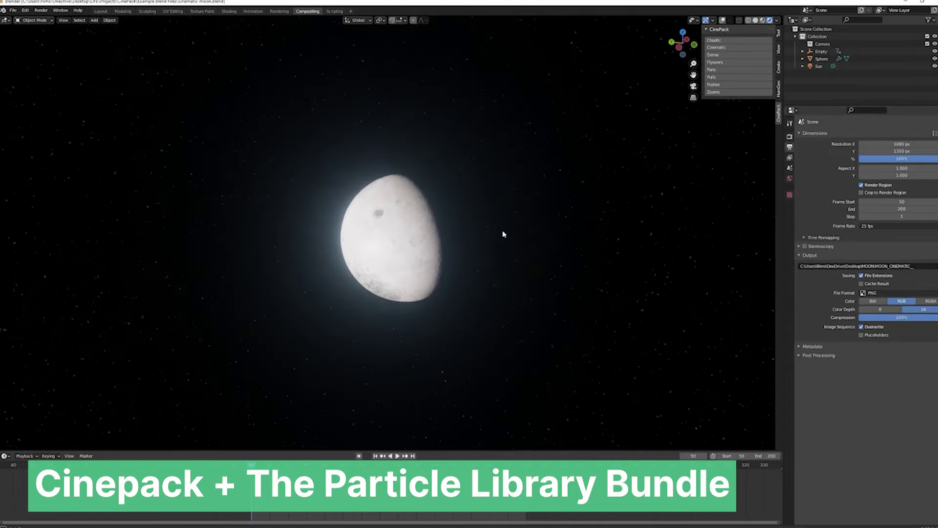
click(714, 40)
click(738, 120)
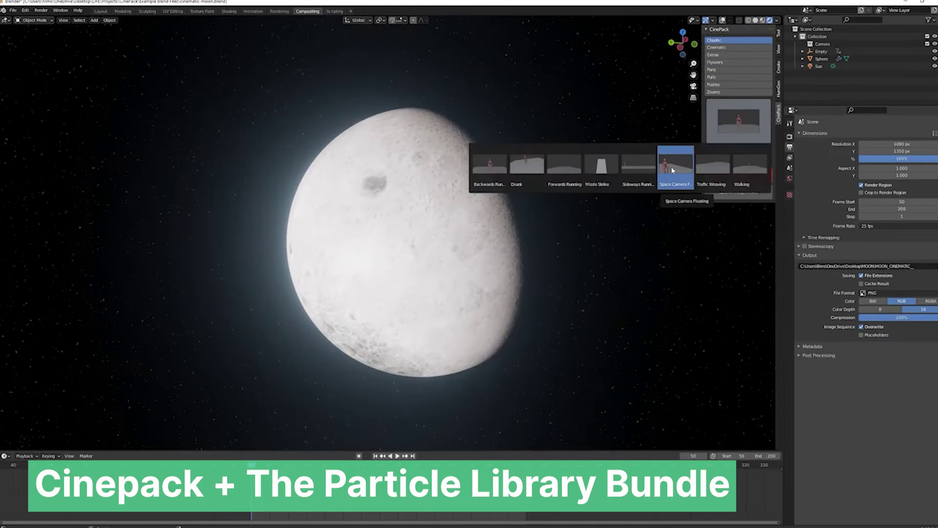
click(672, 170)
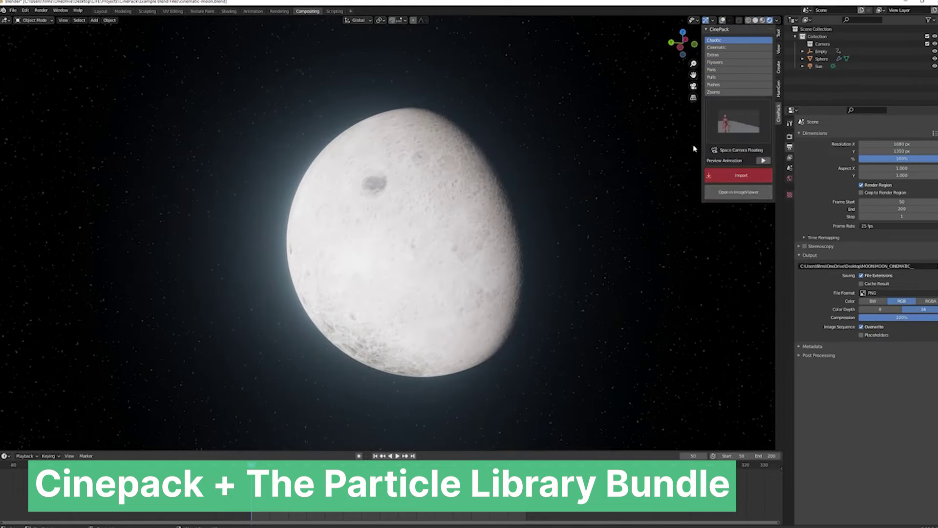
click(740, 176)
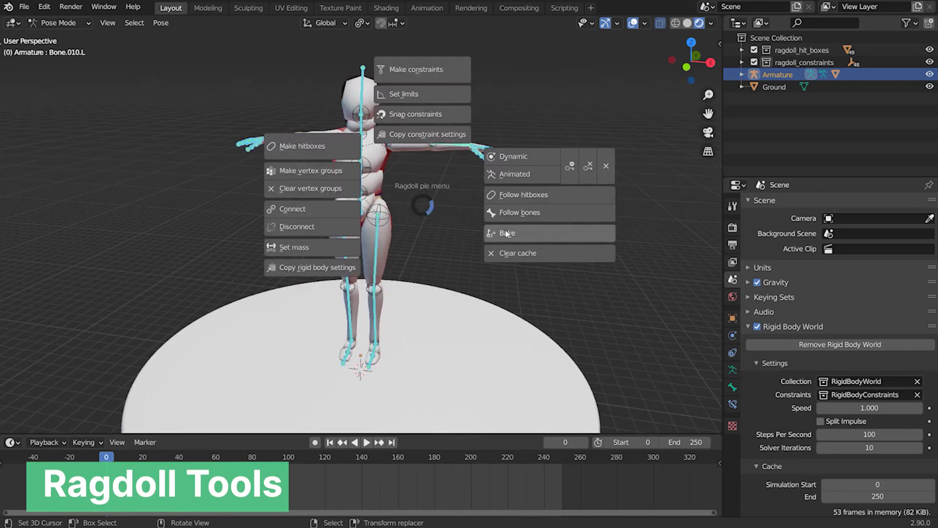
Make the bones follow the ragdoll hitboxes, watch the fall, then rewind to the first frame
click(527, 198)
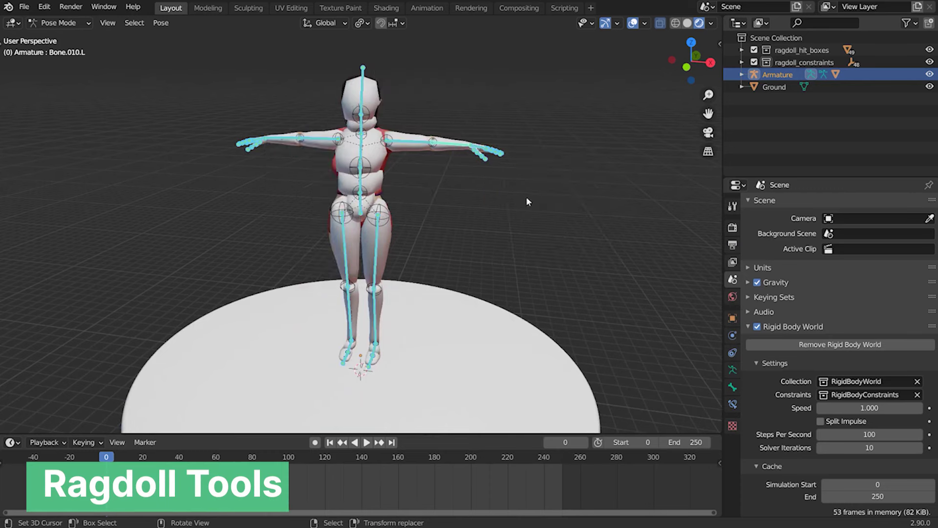
click(405, 215)
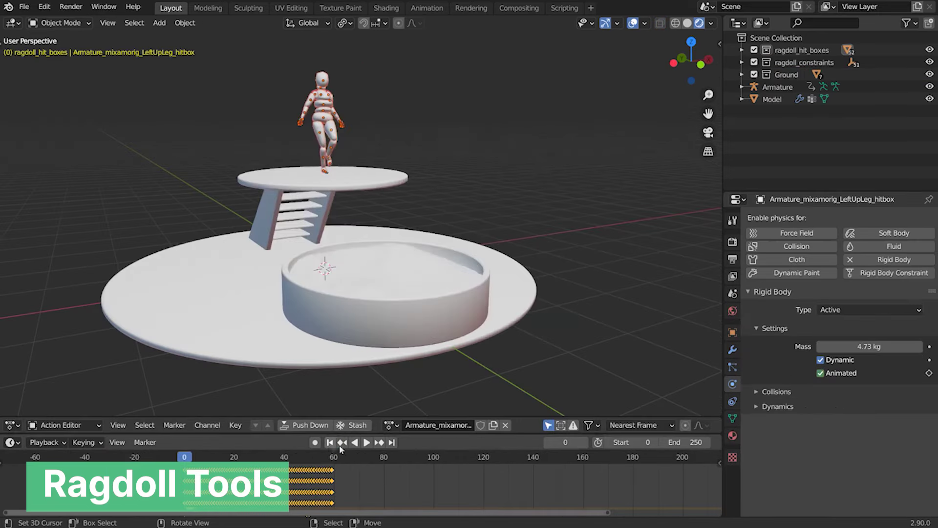
click(365, 444)
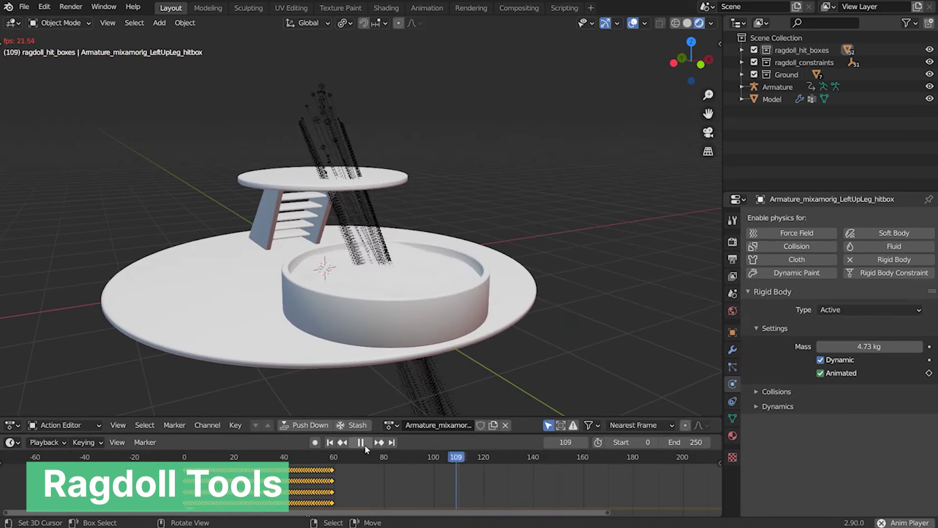
click(365, 445)
click(330, 443)
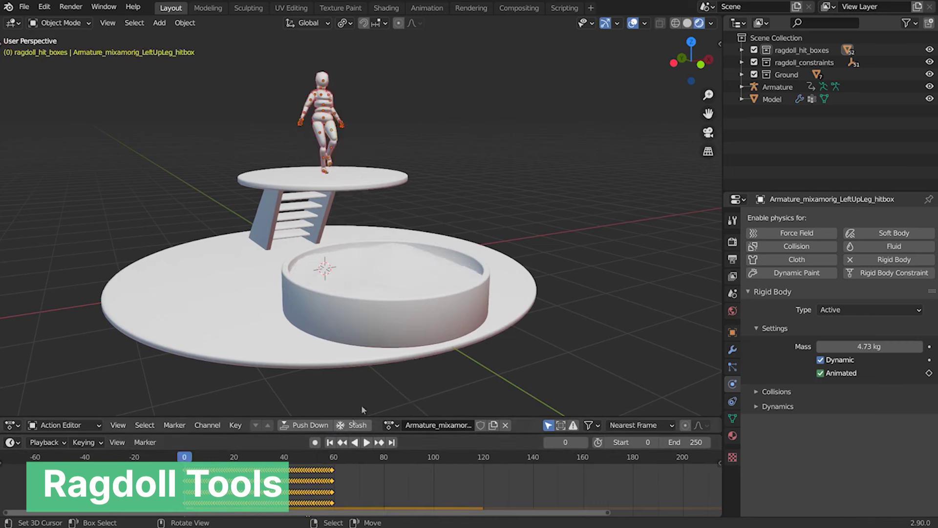
Replay the ragdoll simulation from the start and stop back at frame 0
key(F3)
key(Return)
click(366, 442)
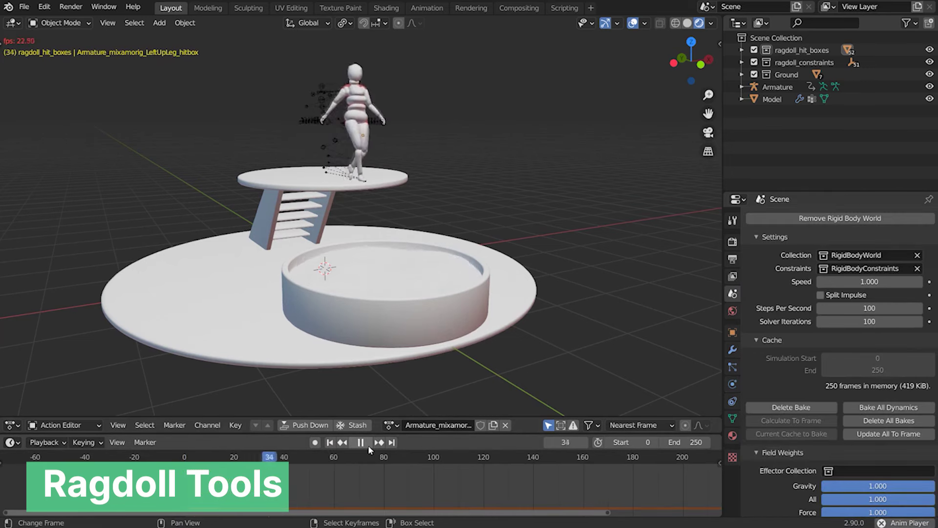
key(Escape)
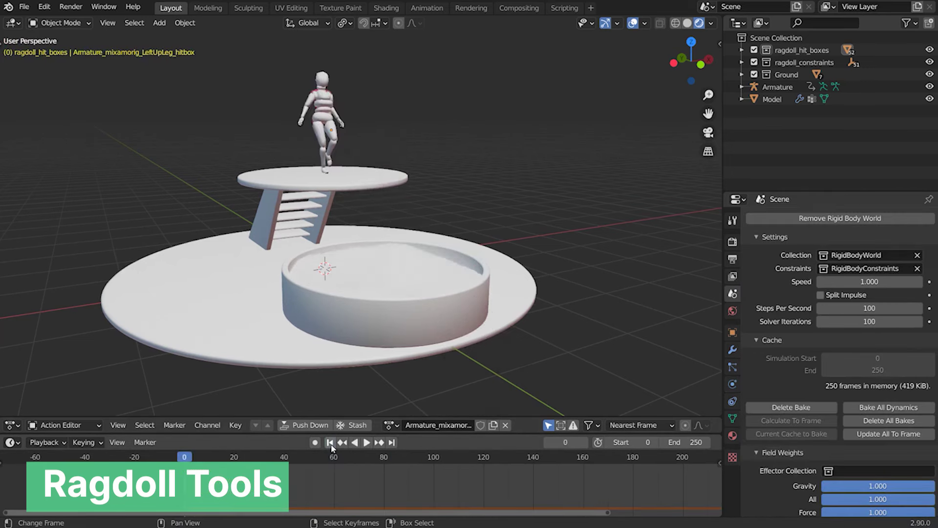
key(shift+g)
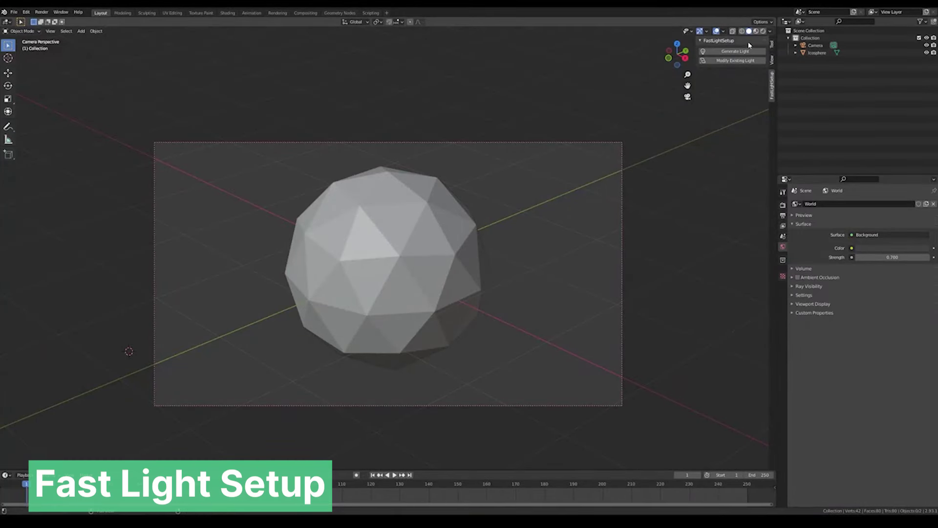
Generate a first area light aimed at the selected icosphere face and check it in rendered view
click(763, 30)
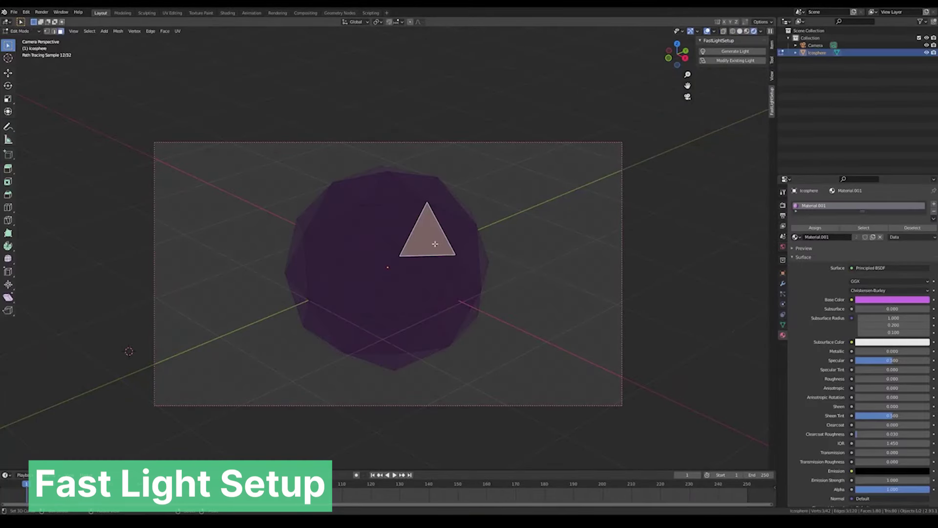
click(735, 51)
key(z)
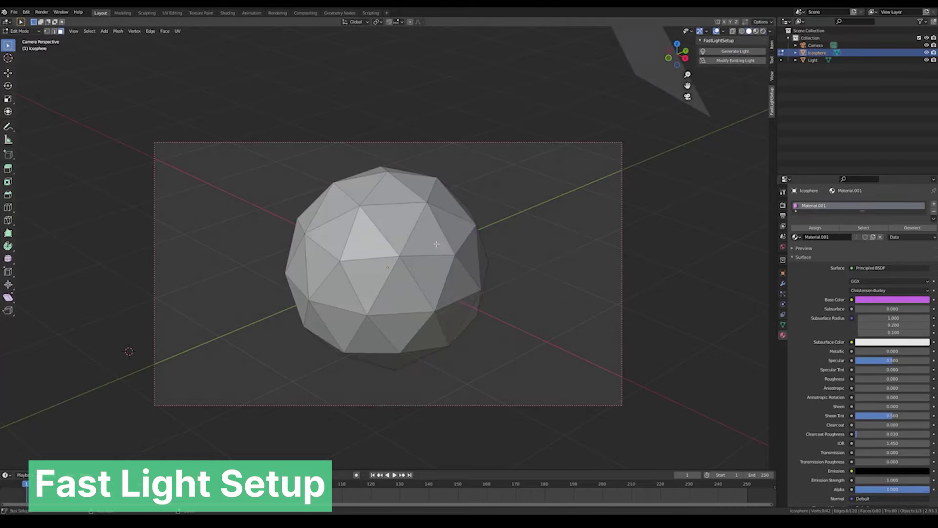
middle_drag(427, 243, 281, 235)
key(KP_0)
key(z)
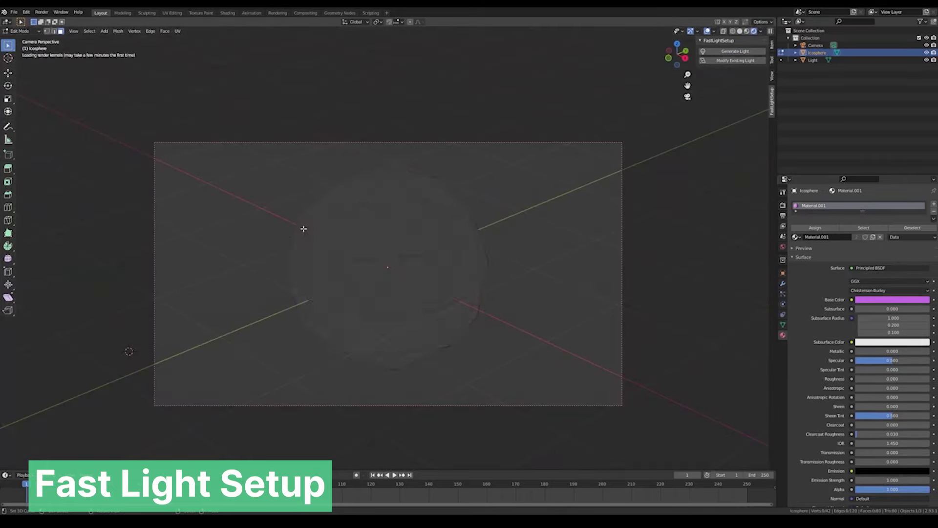
Generate a second light with power 50 and shrink its width to 3.16
click(736, 51)
drag(44, 388, 57, 400)
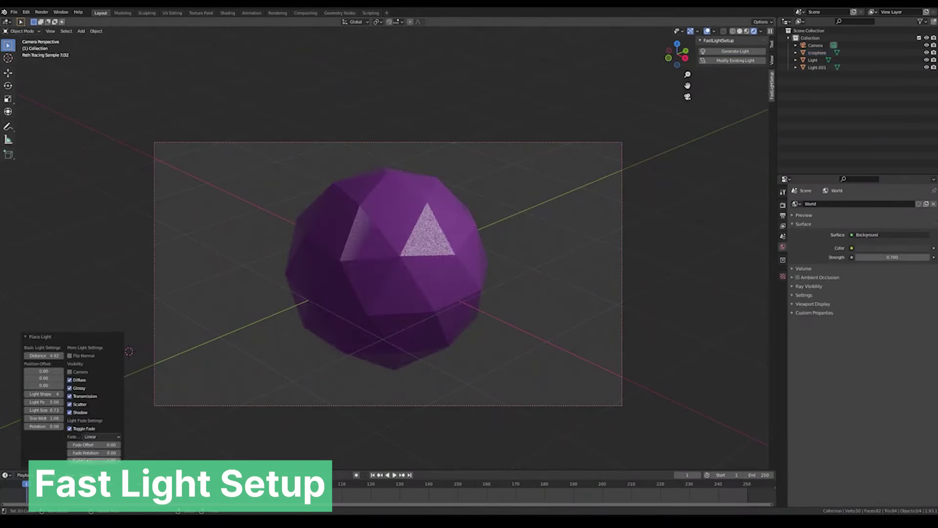
double_click(44, 402)
text(50)
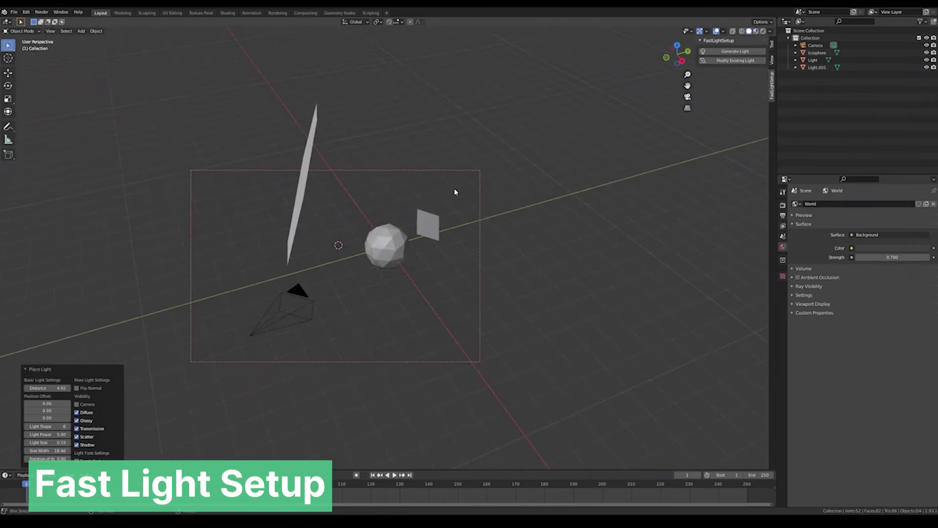
click(289, 235)
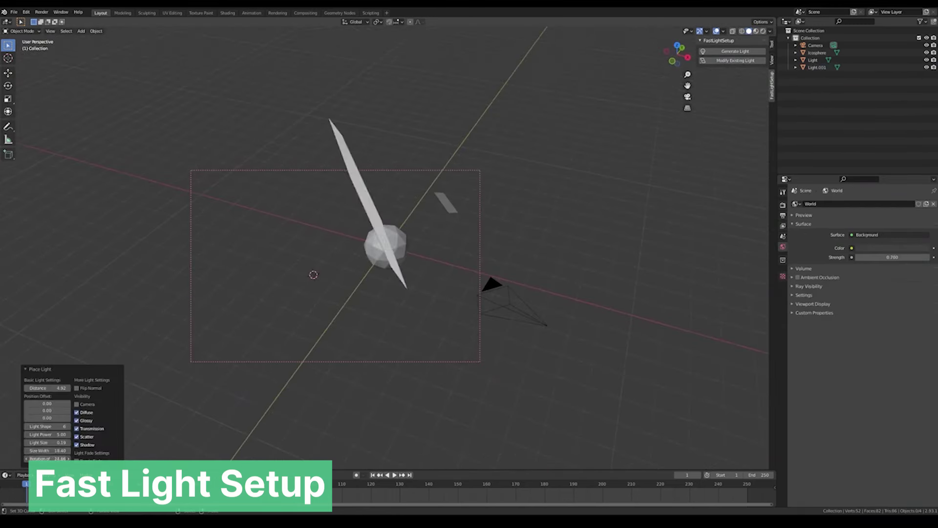
middle_drag(415, 201, 367, 205)
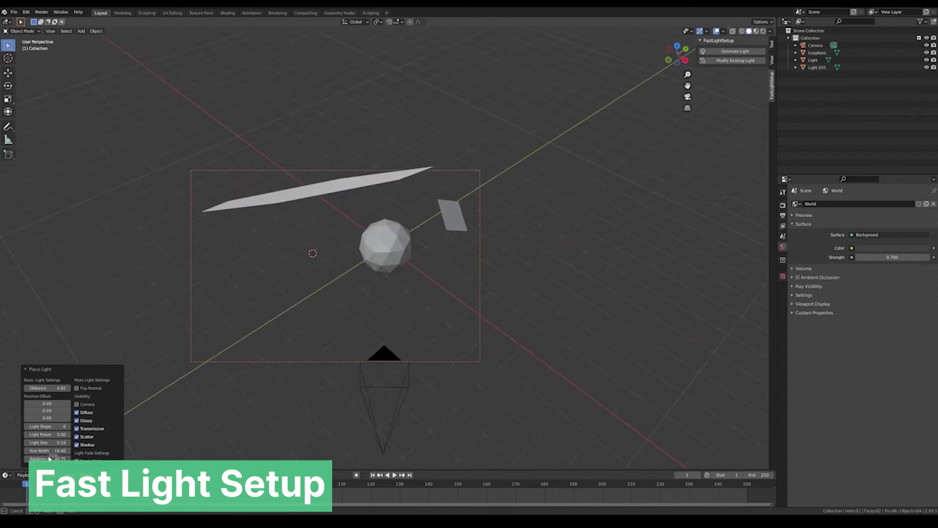
drag(49, 458, 34, 451)
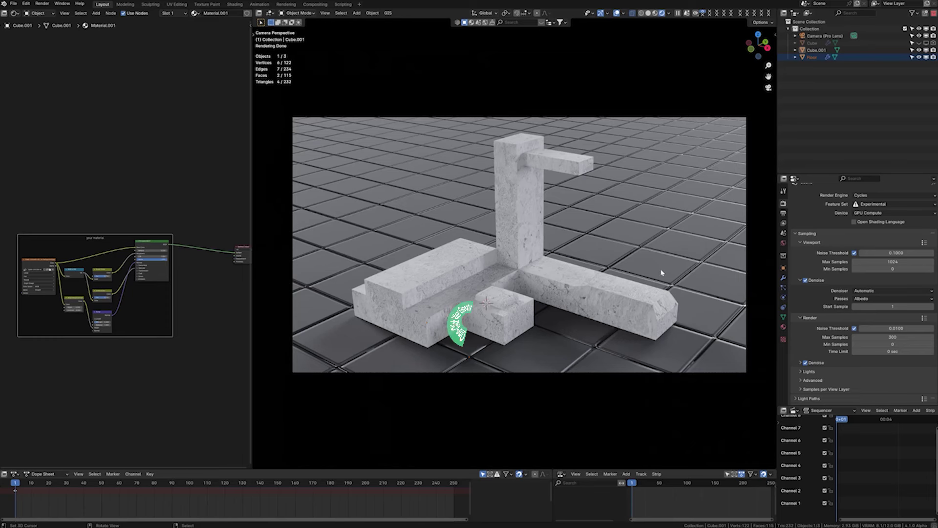
Set the edge leak amount to 1.000 in the wear generator
key(n)
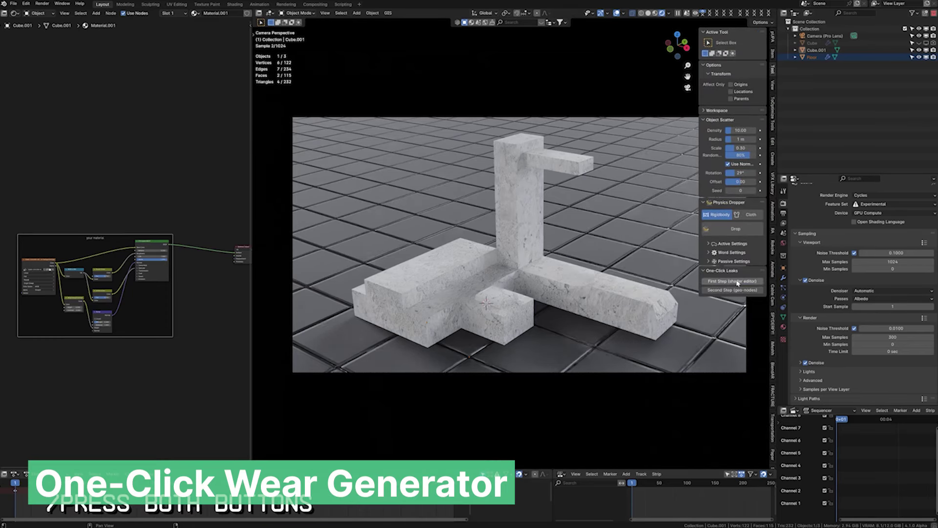
key(n)
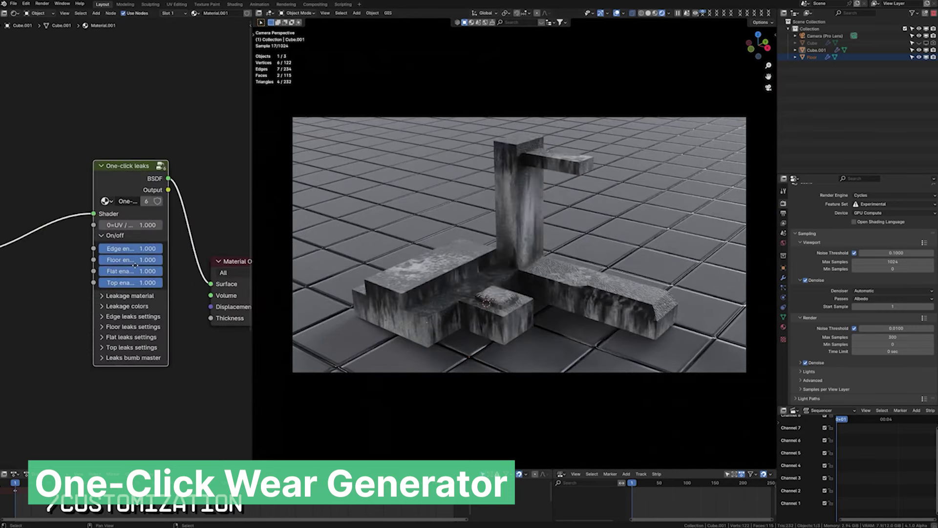
drag(147, 249, 169, 249)
middle_drag(166, 262, 157, 216)
Expand the Leakage colors settings and set the side leaks colour to green
click(126, 330)
click(122, 258)
click(119, 341)
middle_drag(133, 354, 136, 318)
click(139, 320)
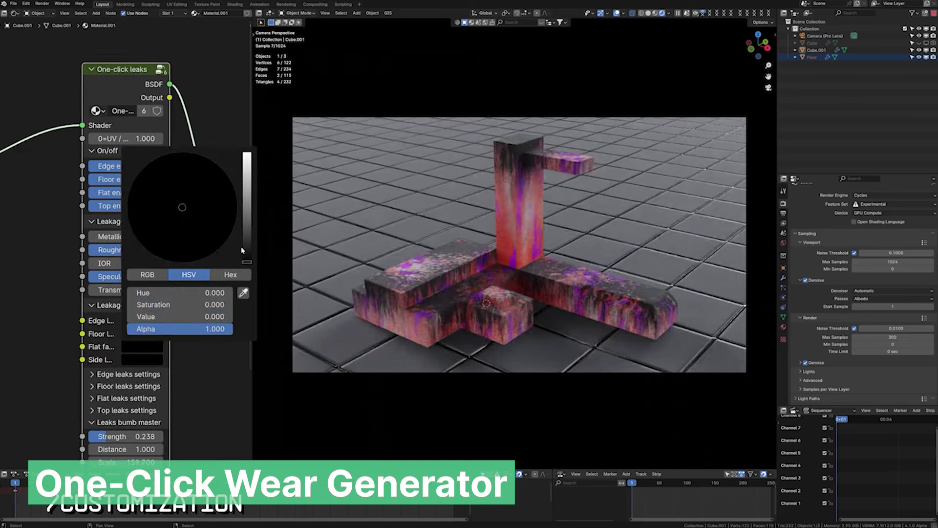
click(141, 200)
middle_drag(141, 200, 151, 125)
Raise the Edge leaks noise detail to 3.090 and reveal the floor, flat and top leak settings
click(104, 298)
middle_drag(103, 299, 76, 311)
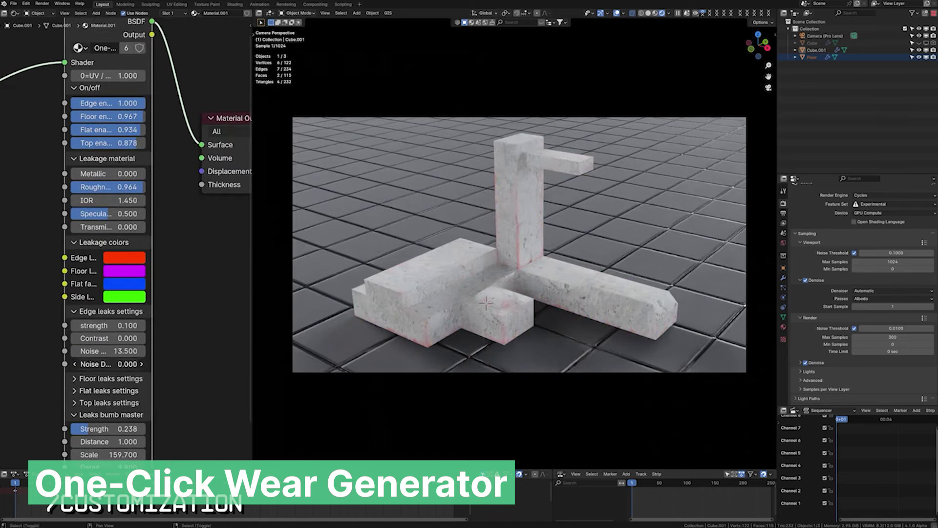
drag(107, 364, 128, 364)
click(137, 378)
middle_drag(137, 379, 122, 328)
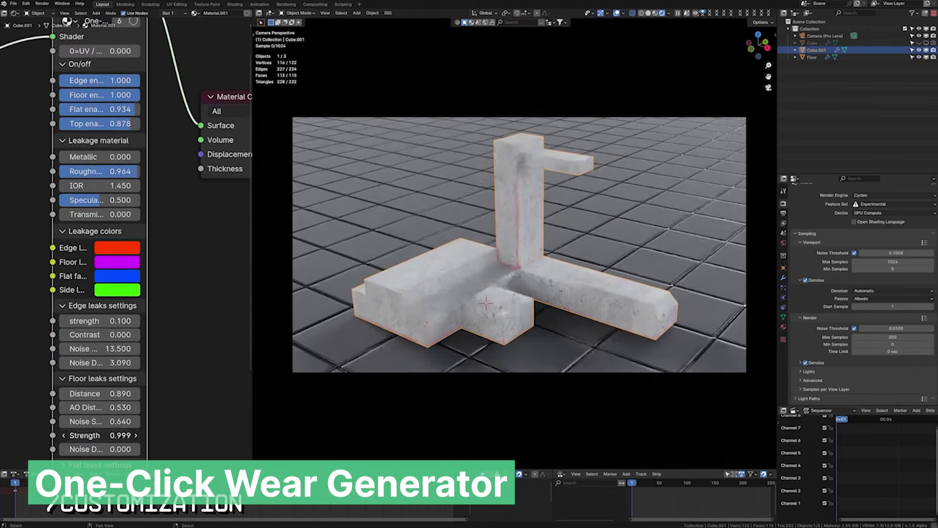
scroll(125, 435, down, 1)
middle_drag(124, 435, 128, 357)
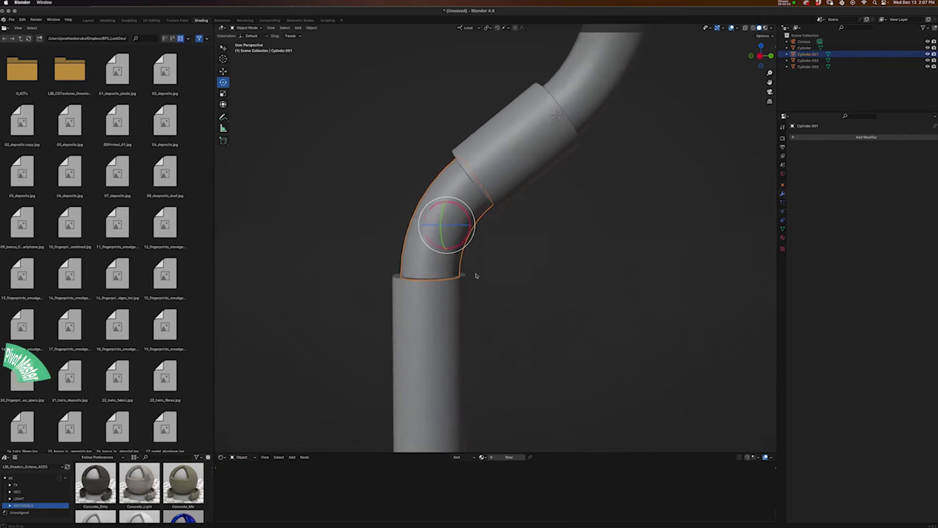
Select the elbow Cylinder.001 and isolate it in Local view
click(437, 257)
click(438, 258)
key(KP_Divide)
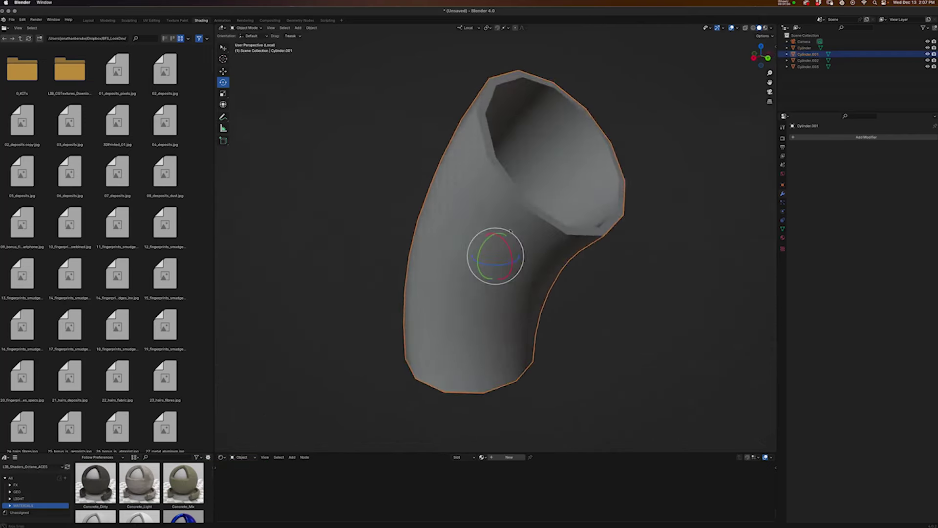